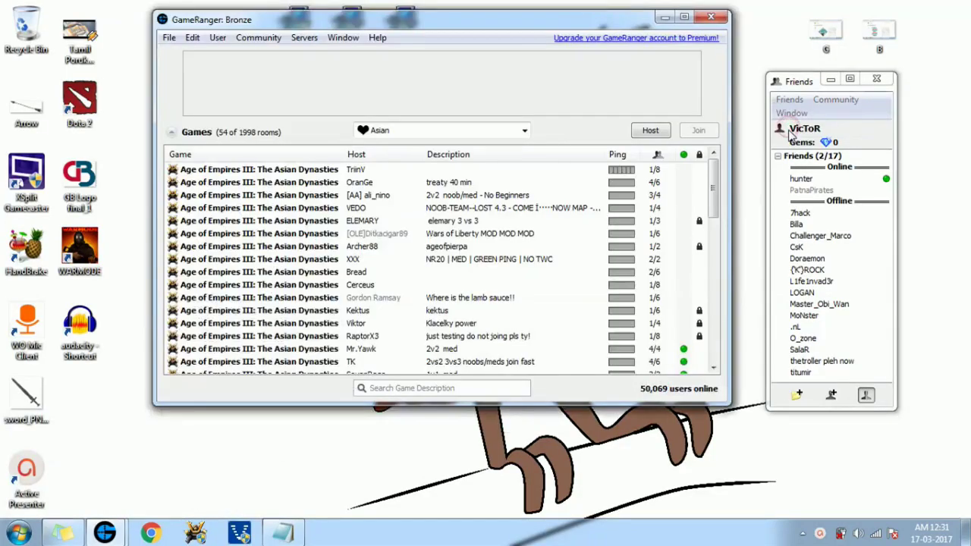
pyautogui.click(650, 130)
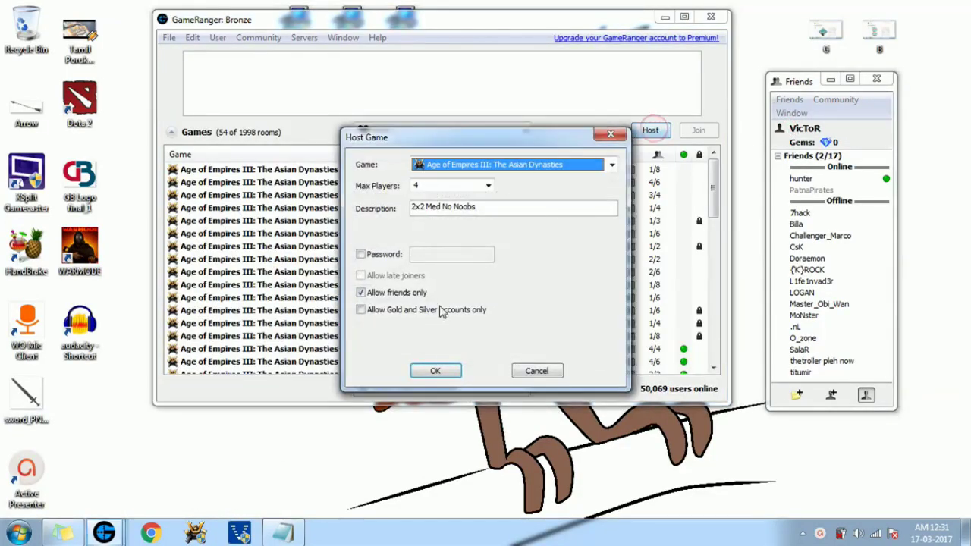
pyautogui.click(435, 369)
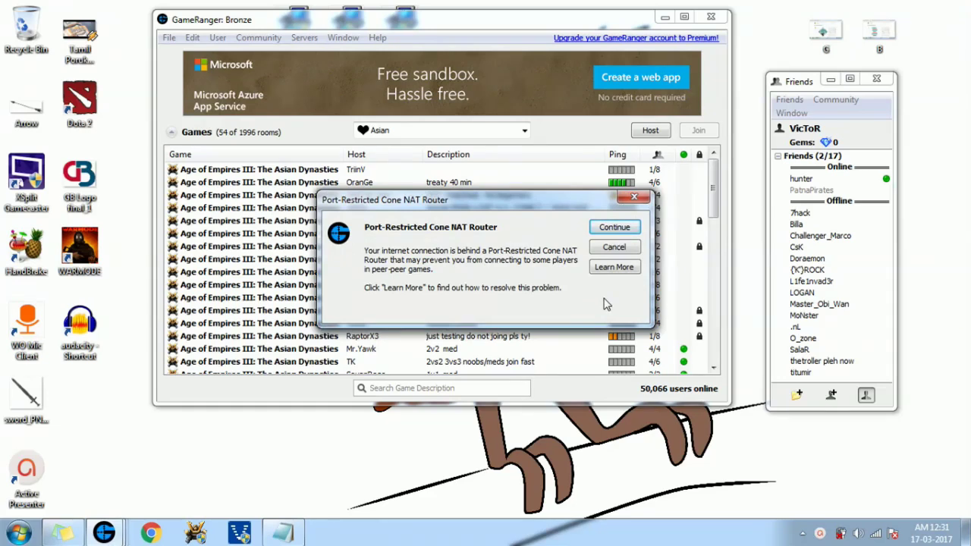
pyautogui.click(616, 251)
pyautogui.click(579, 262)
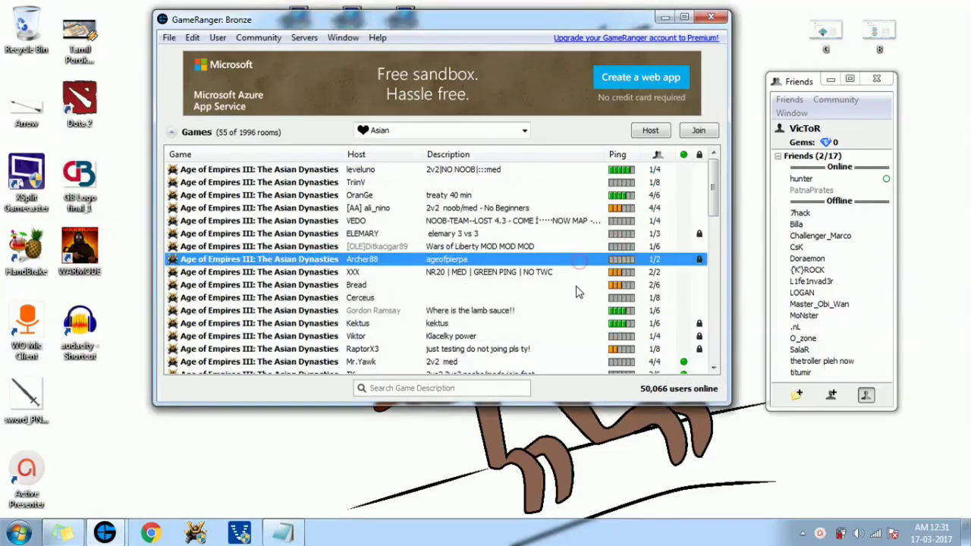
pyautogui.click(576, 287)
pyautogui.click(576, 199)
pyautogui.doubleClick(575, 198)
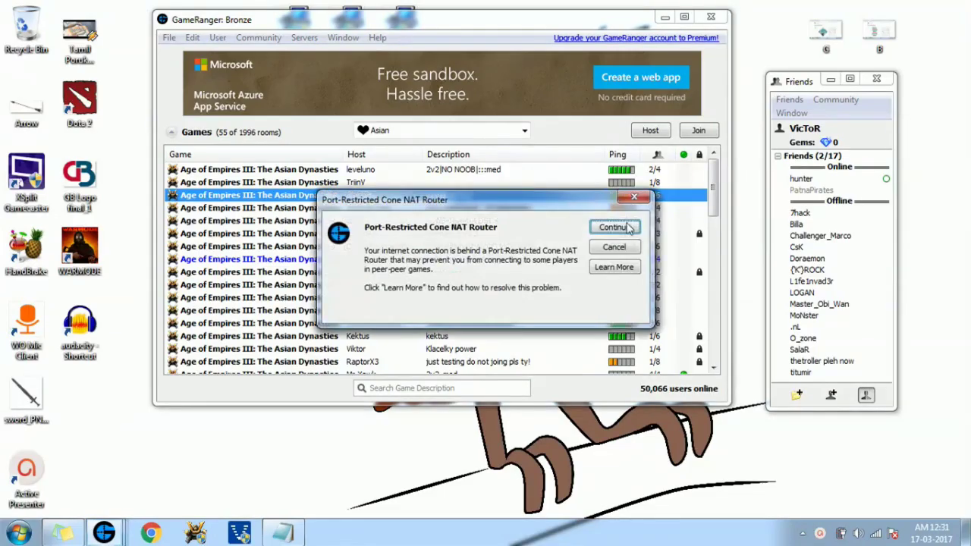
pyautogui.click(627, 229)
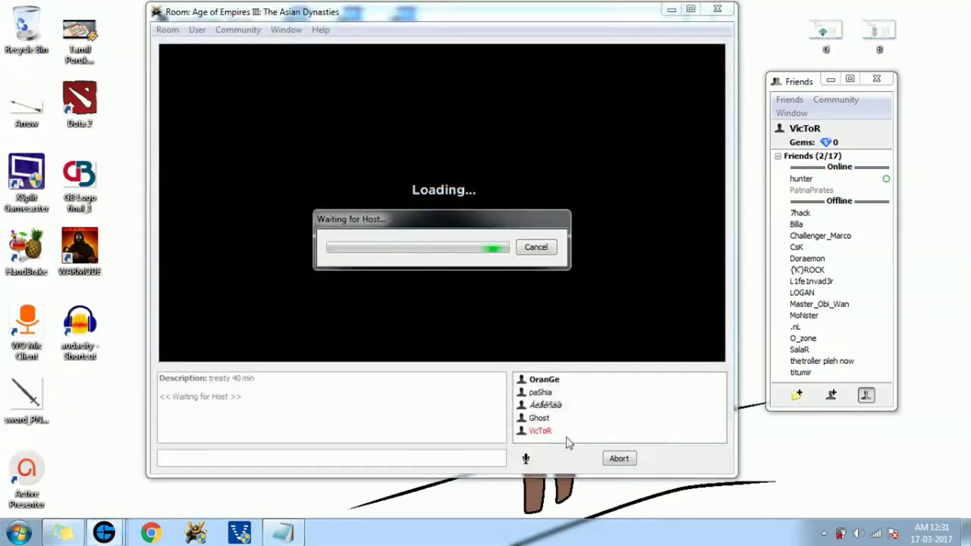
pyautogui.click(531, 249)
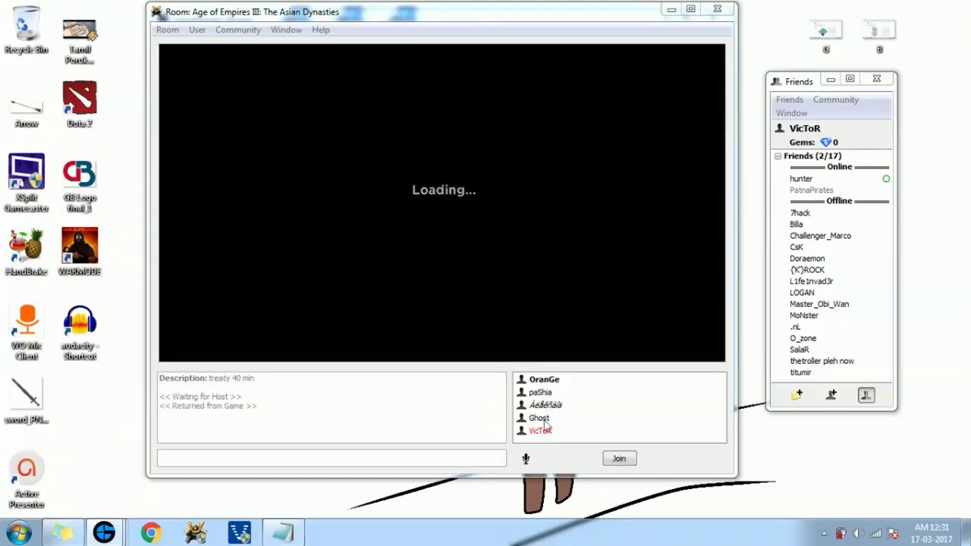
pyautogui.click(716, 12)
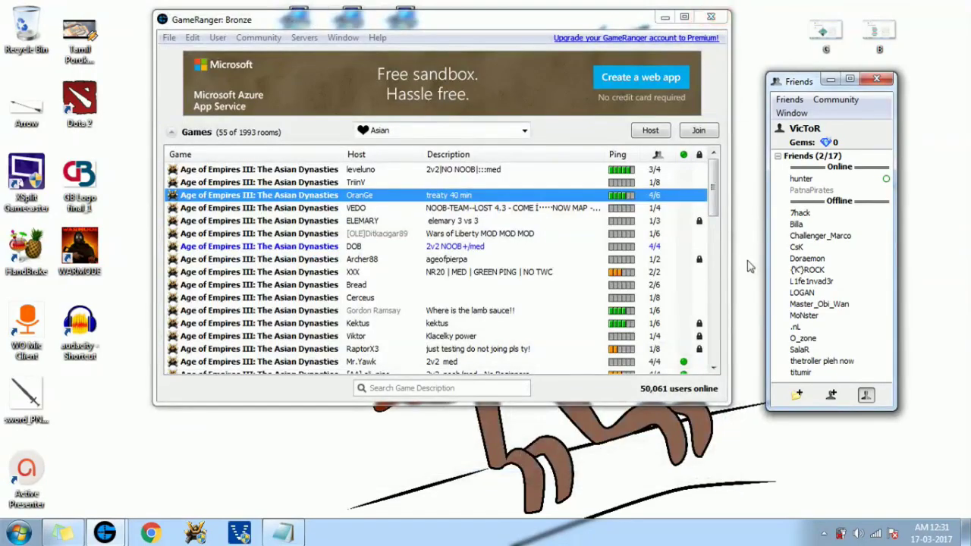
# Exit GameRanger from the notification area and launch Age of Empires III.
pyautogui.click(823, 534)
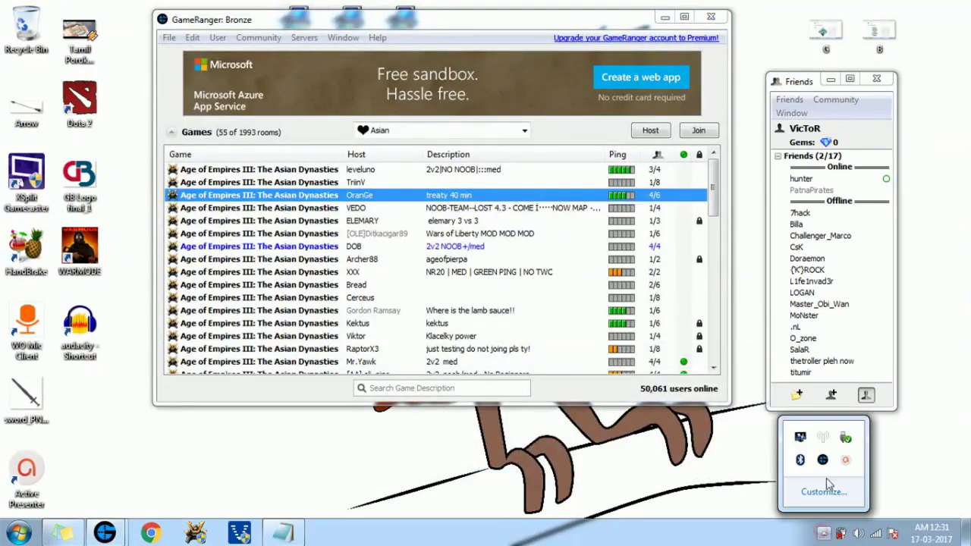
pyautogui.rightClick(843, 459)
pyautogui.click(868, 447)
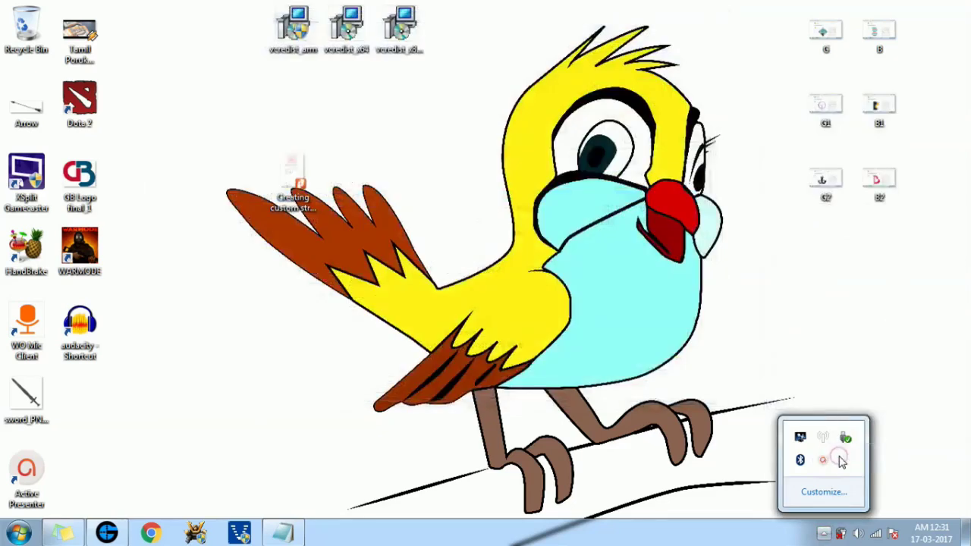
pyautogui.click(685, 429)
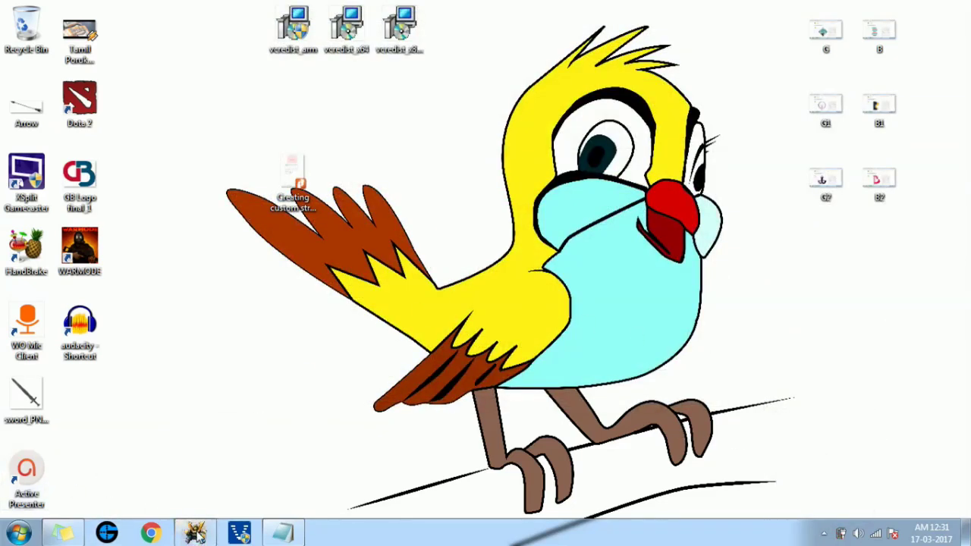
pyautogui.click(196, 534)
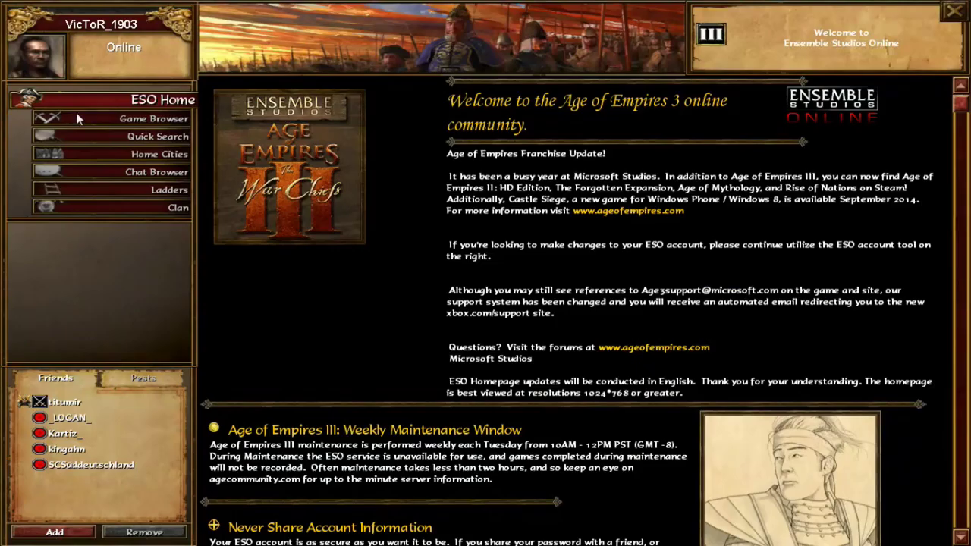
# Open the custom Game Browser and try joining the noobs game, which fails to join.
pyautogui.click(153, 118)
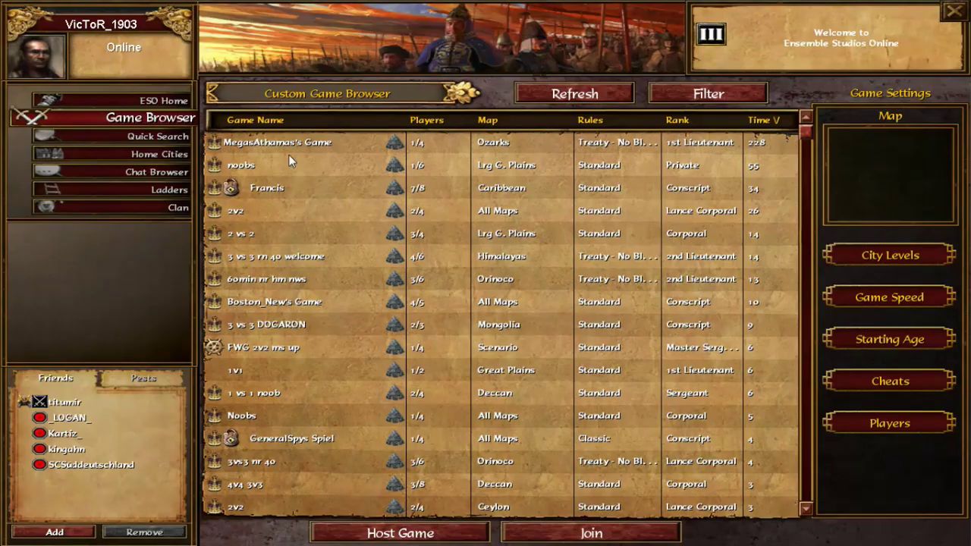
pyautogui.click(240, 171)
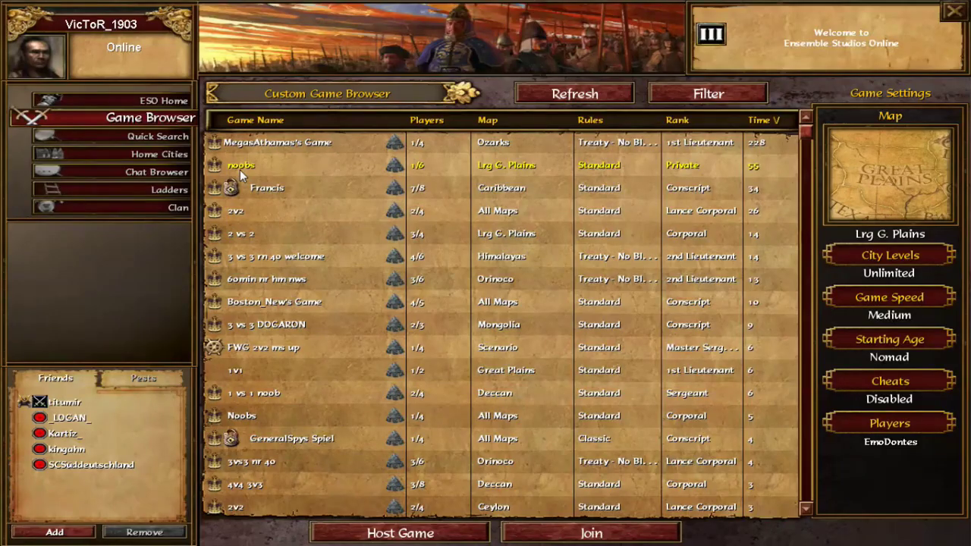
pyautogui.doubleClick(239, 170)
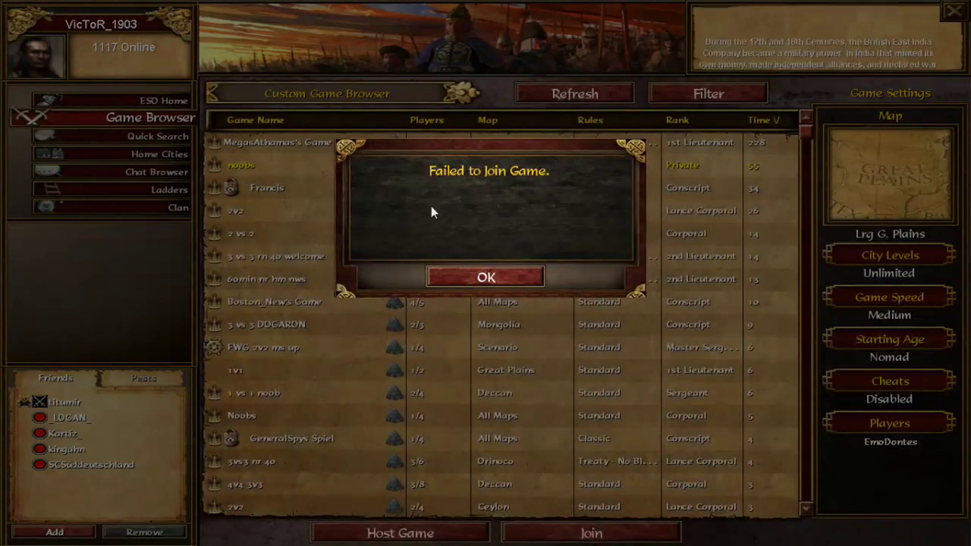
# Dismiss the failure and try joining 1 vs 1 noob, which reports Game Full.
pyautogui.click(499, 281)
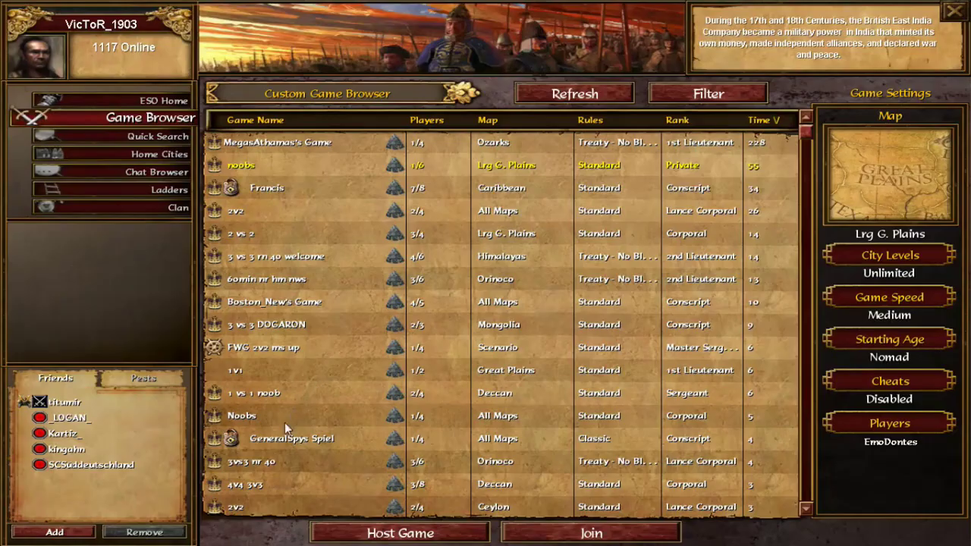
pyautogui.click(235, 392)
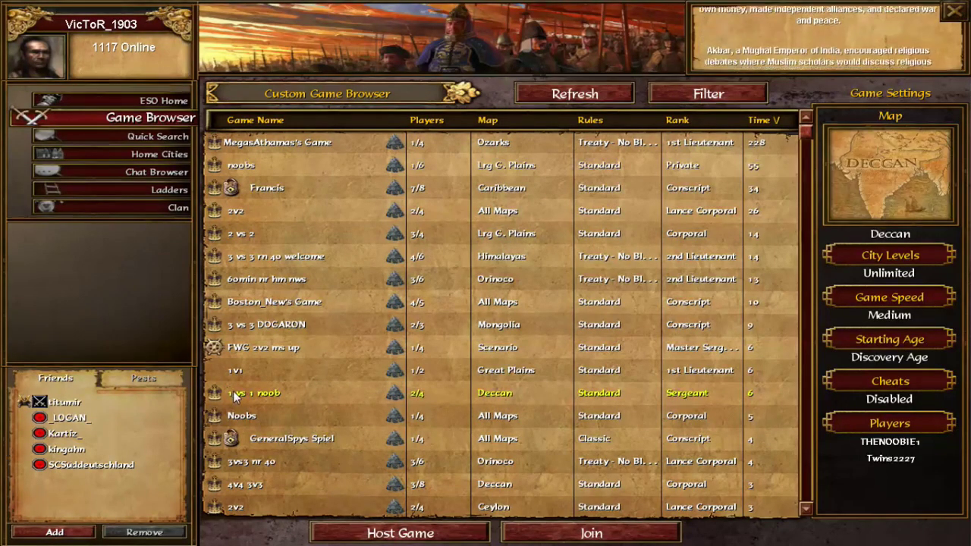
pyautogui.doubleClick(234, 390)
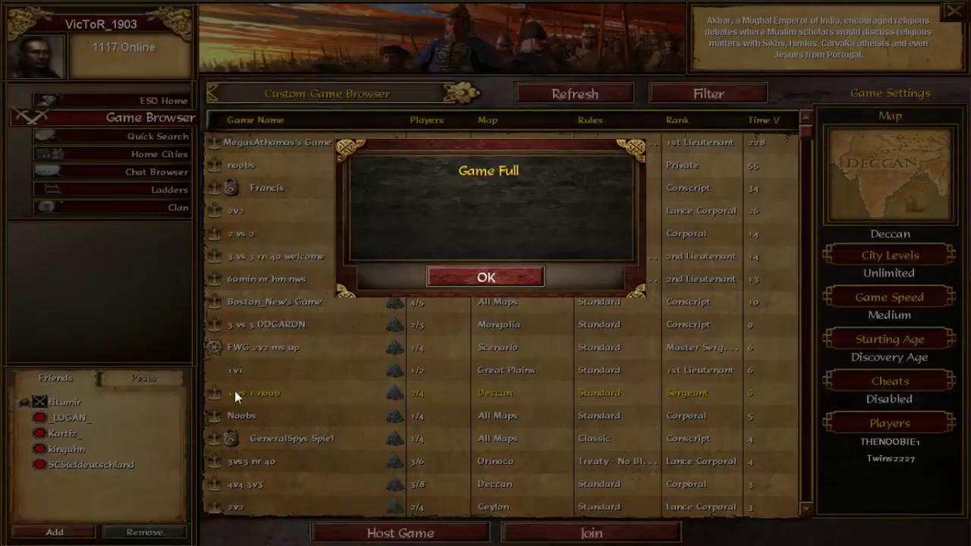
pyautogui.click(471, 276)
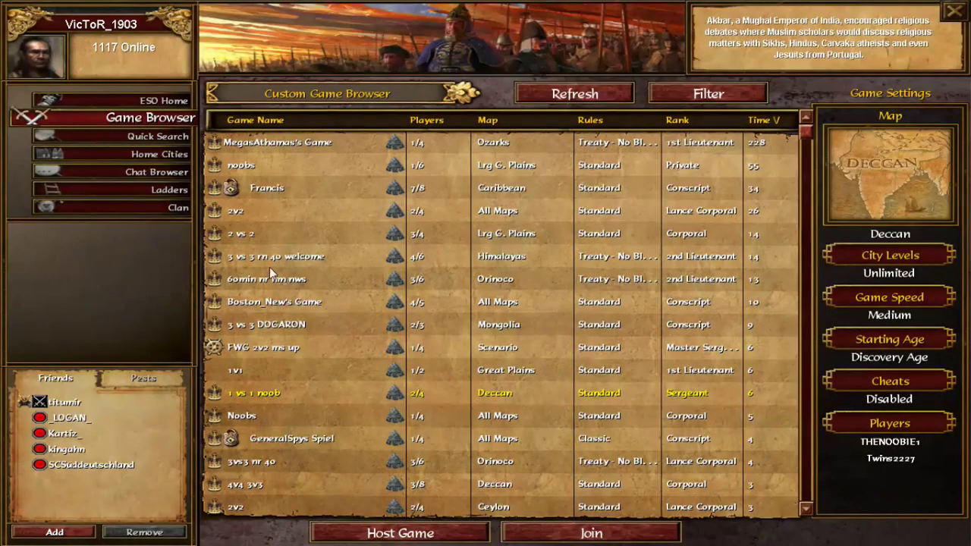
# Try joining 60min nr hm nws, dismiss its join failure, and ask to quit the game.
pyautogui.click(266, 280)
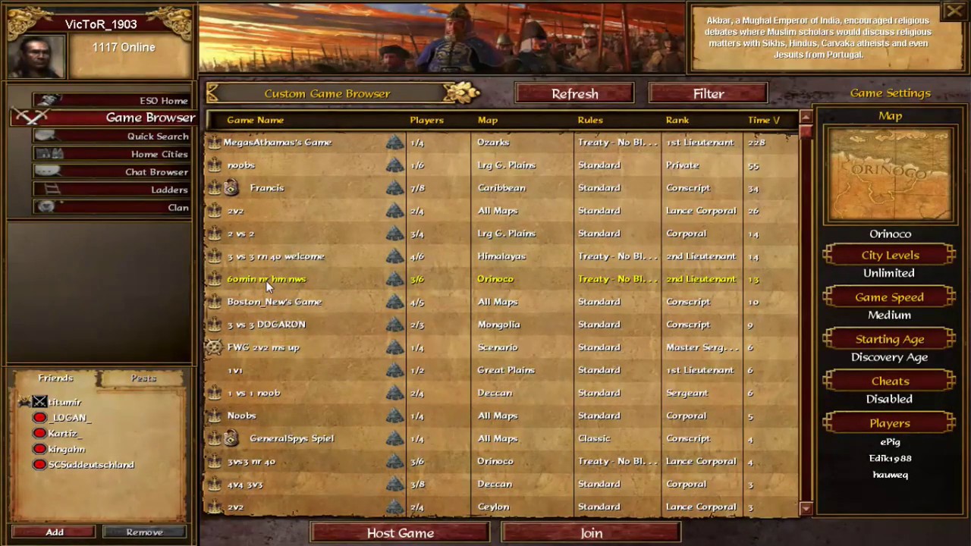
pyautogui.doubleClick(266, 280)
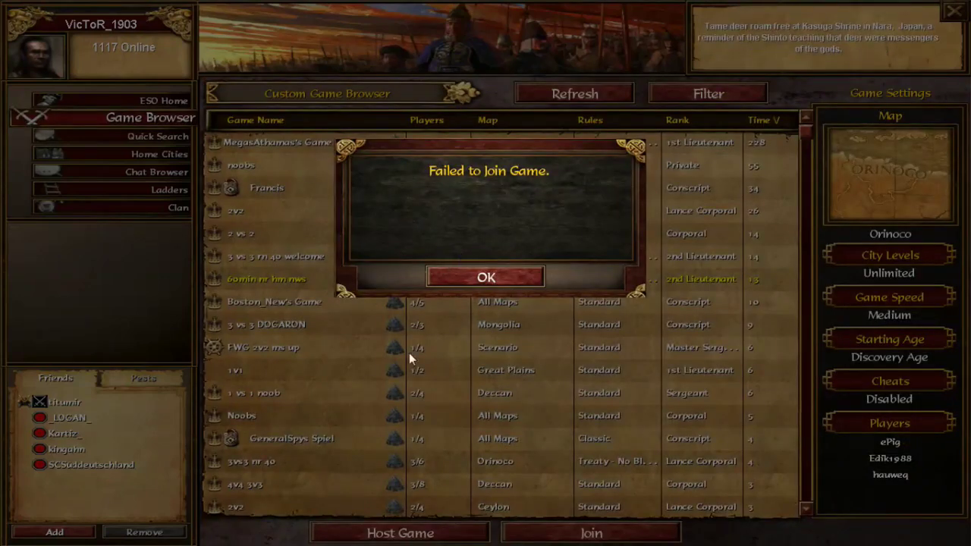
pyautogui.click(464, 276)
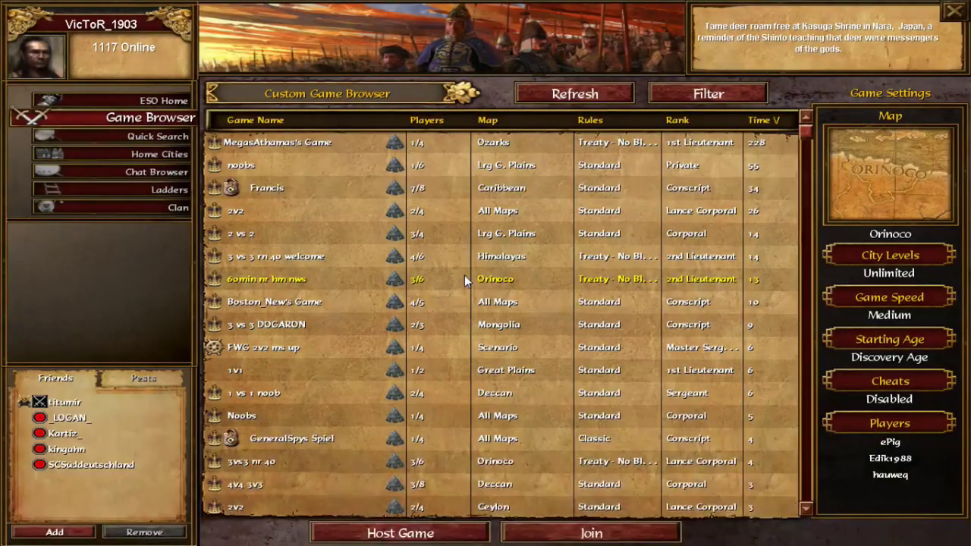
pyautogui.press('Escape')
# Quit Age of Empires III and open Chrome on the Hide ALL IP homepage.
pyautogui.click(463, 277)
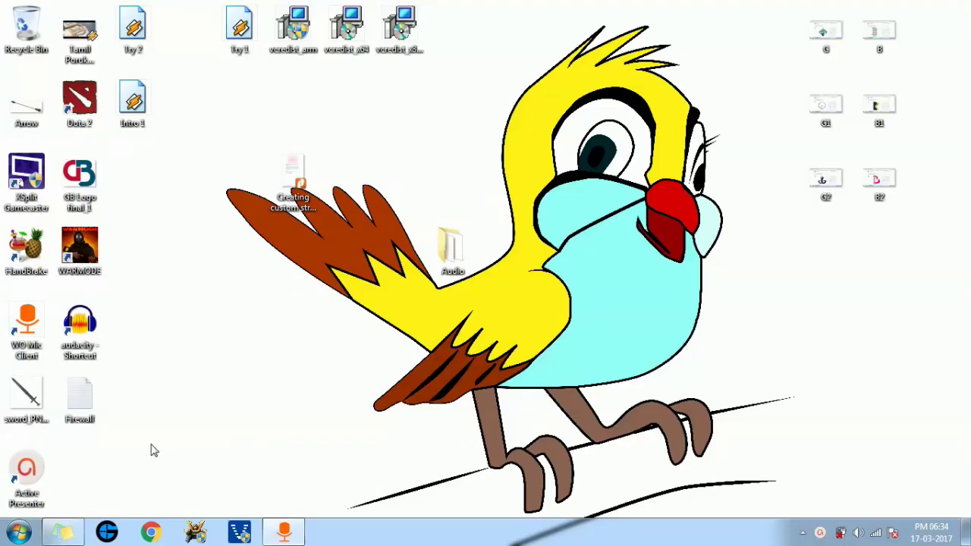
pyautogui.click(151, 532)
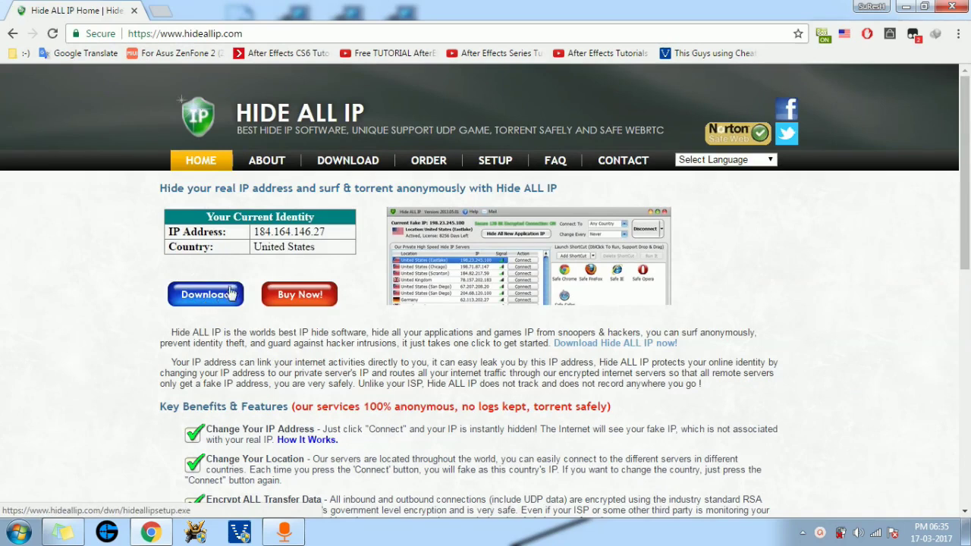
# Cancel the hideallipsetup.exe (4.46 MB) download prompt and close Chrome.
pyautogui.click(221, 300)
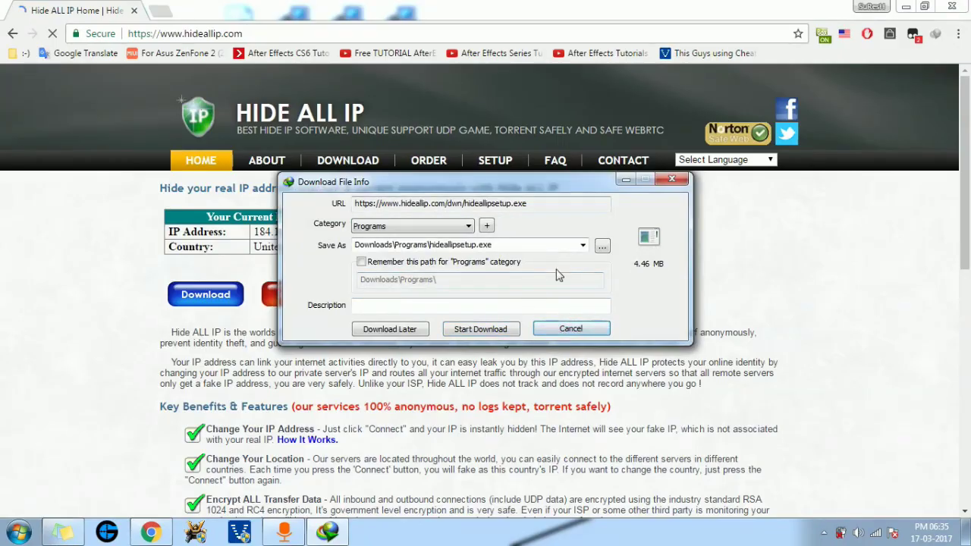
pyautogui.click(570, 328)
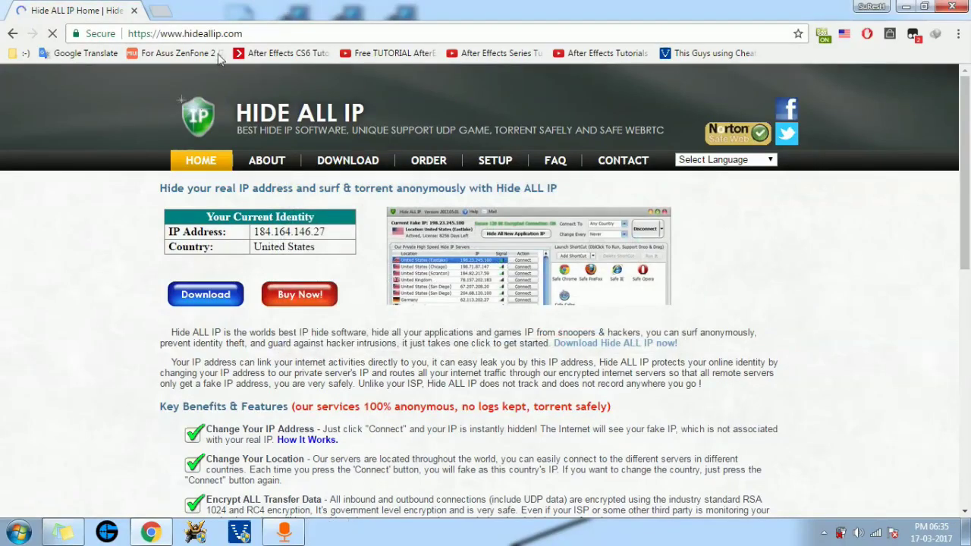
pyautogui.click(135, 11)
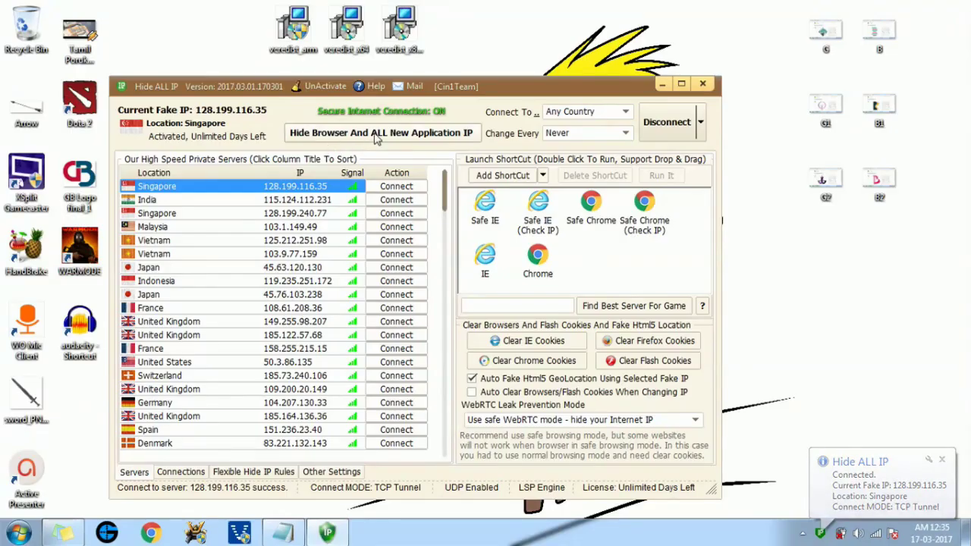
# Hide the IP of all new applications through the Singapore tunnel, then bring up GameRanger.
pyautogui.click(407, 141)
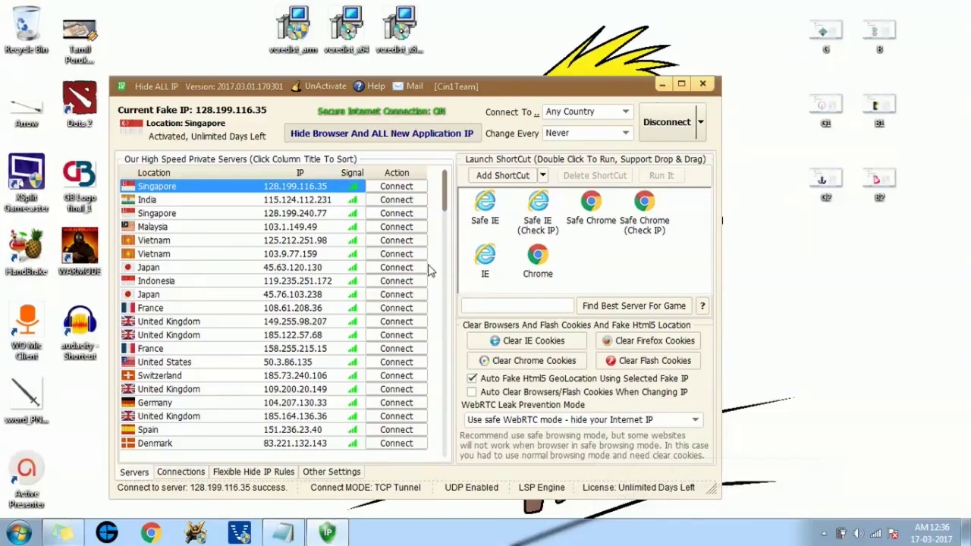
pyautogui.click(107, 533)
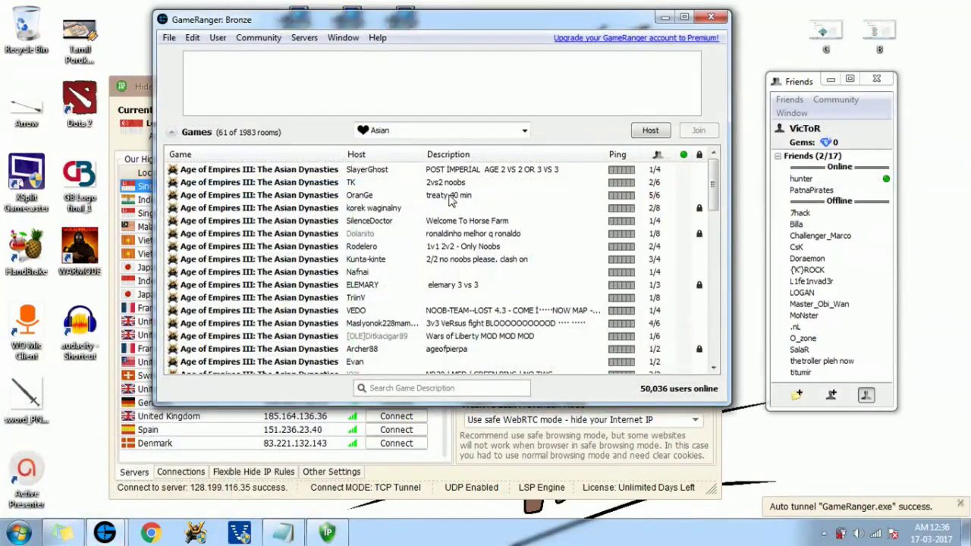
# Join the 2vs2 noobs Asian Dynasties room and leave once it loads.
pyautogui.click(449, 187)
pyautogui.doubleClick(448, 187)
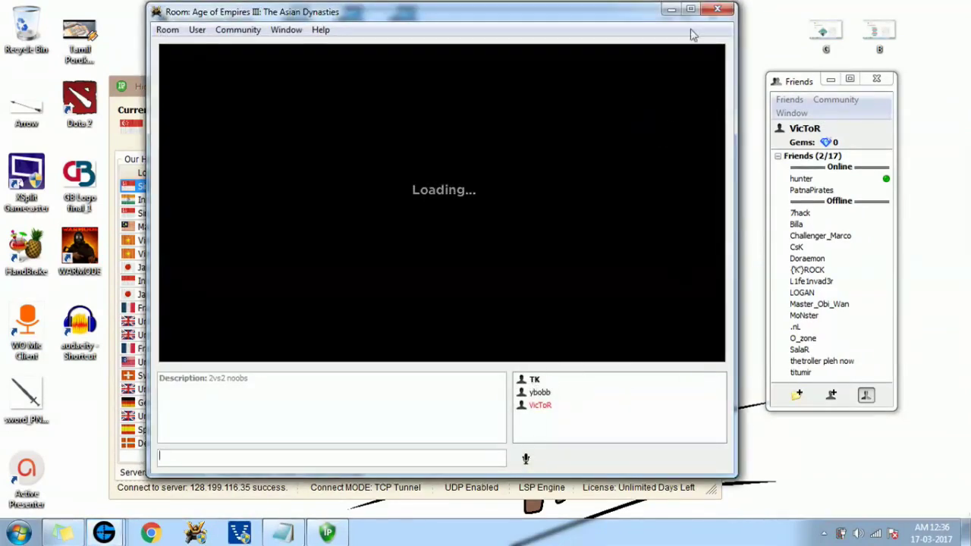
pyautogui.click(717, 10)
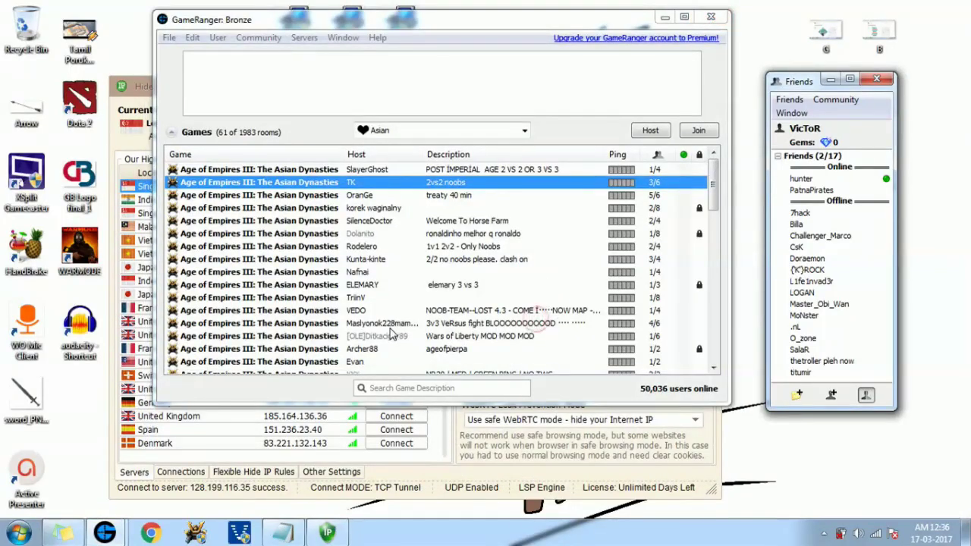
# Join the 3v3 versus fight room and leave it again.
pyautogui.click(385, 325)
pyautogui.doubleClick(385, 325)
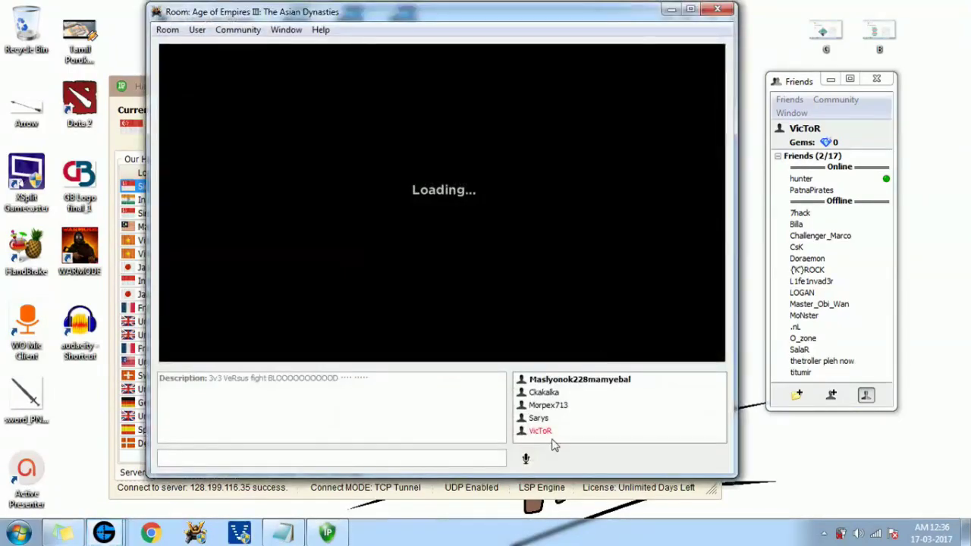
pyautogui.click(723, 15)
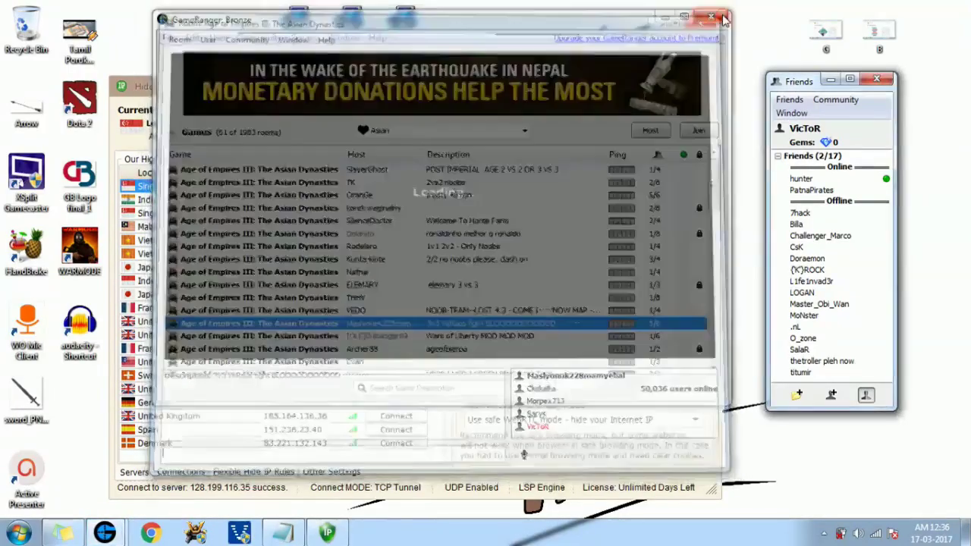
pyautogui.click(824, 534)
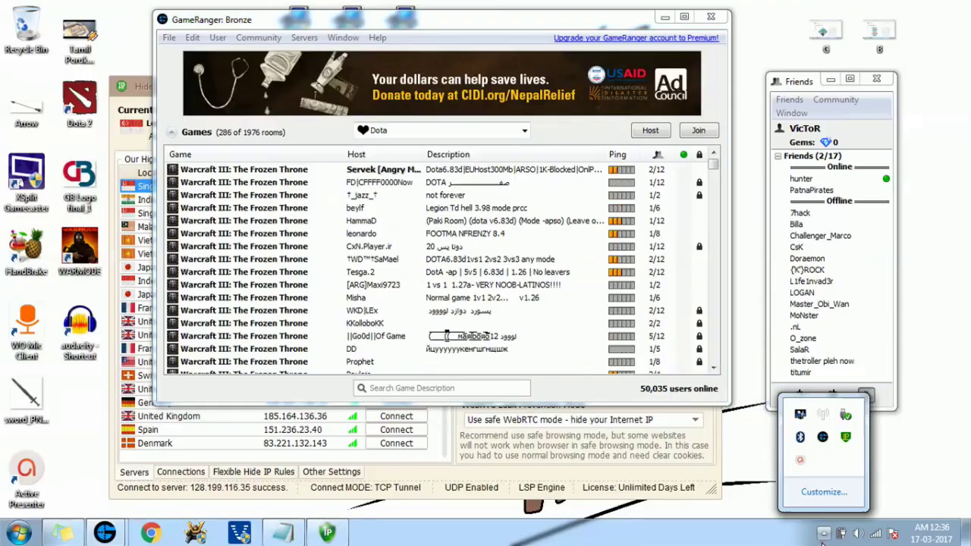
# Exit GameRanger from the tray and show Age of Empires III's custom game list.
pyautogui.rightClick(823, 437)
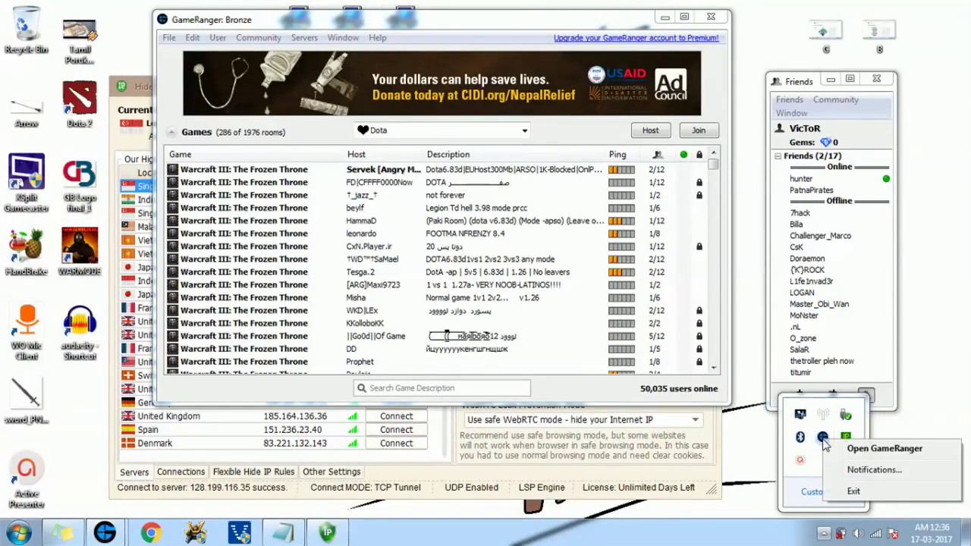
pyautogui.click(852, 492)
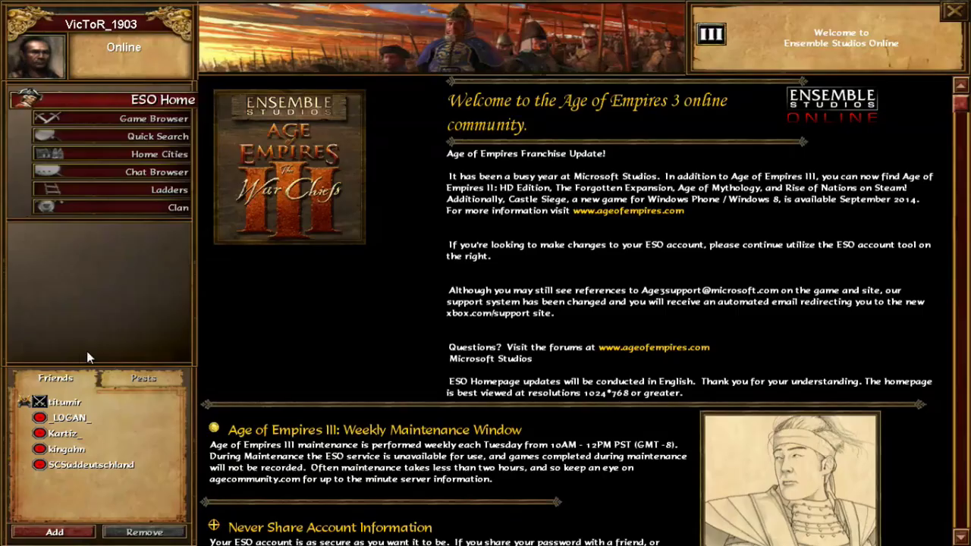
pyautogui.click(119, 122)
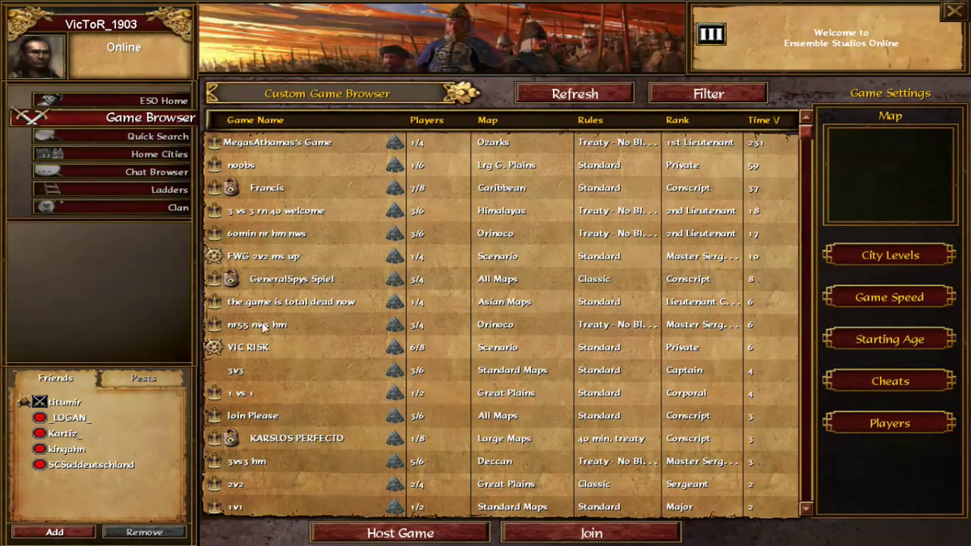
# Join the 3v3 Supremacy Standard Maps lobby successfully, then leave it.
pyautogui.click(259, 373)
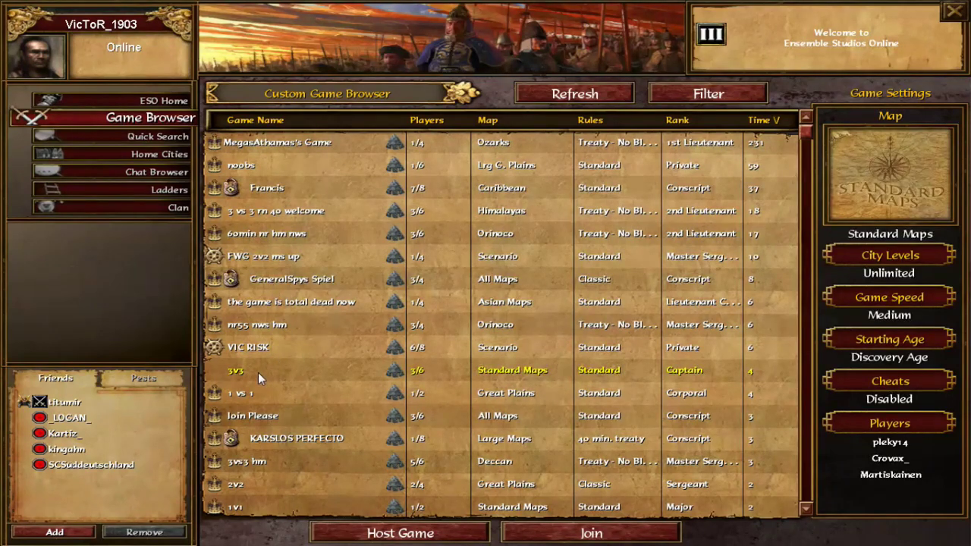
pyautogui.doubleClick(258, 373)
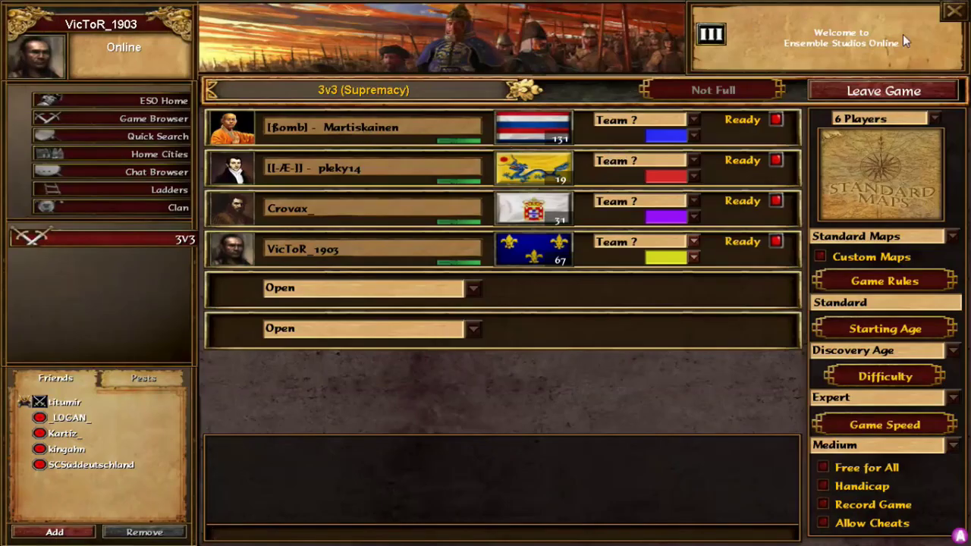
pyautogui.click(873, 90)
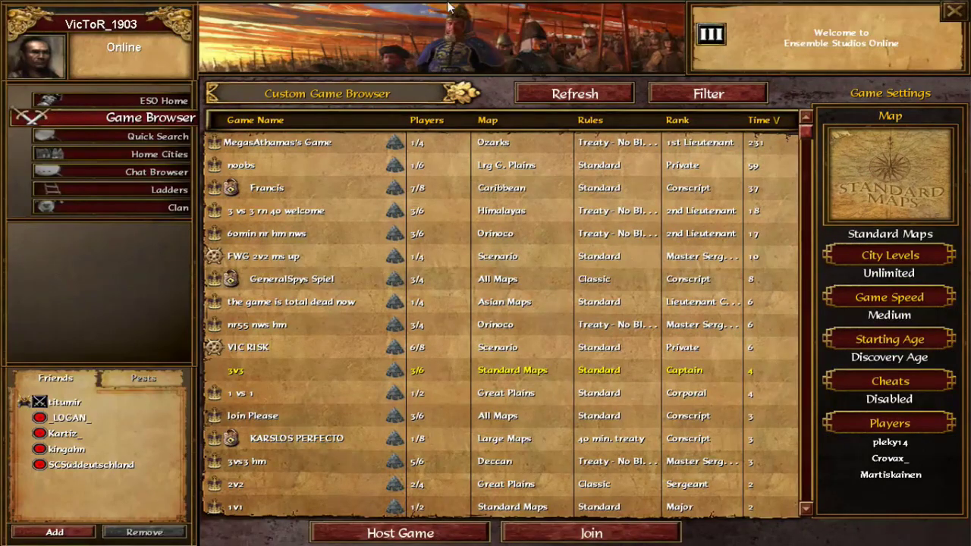
# Refresh the game list, join the 60min nr hm nws Orinoco lobby, then leave.
pyautogui.click(556, 89)
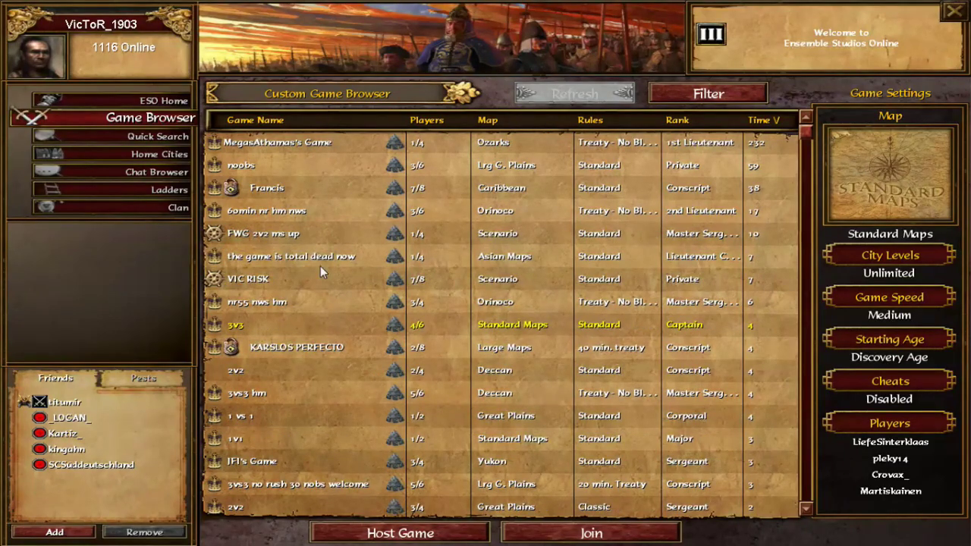
pyautogui.click(283, 201)
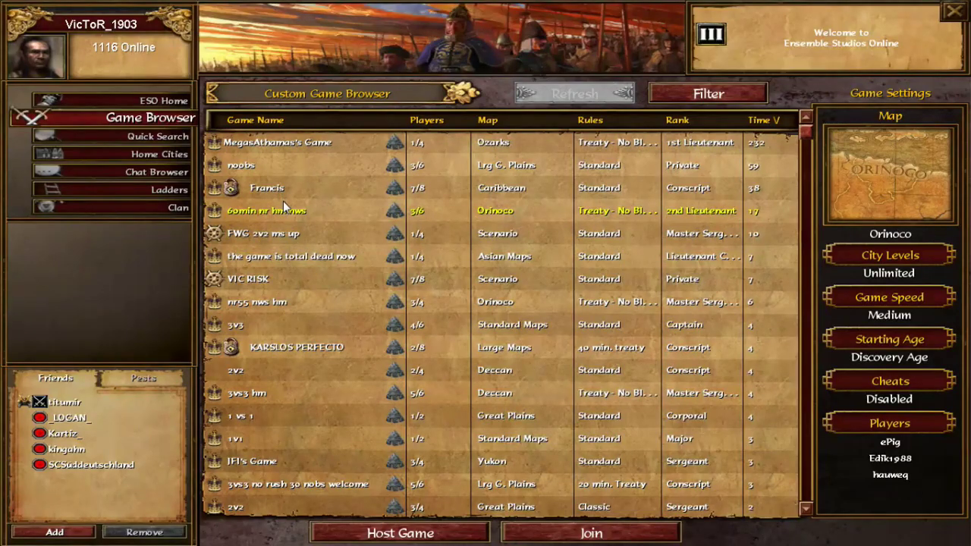
pyautogui.doubleClick(283, 201)
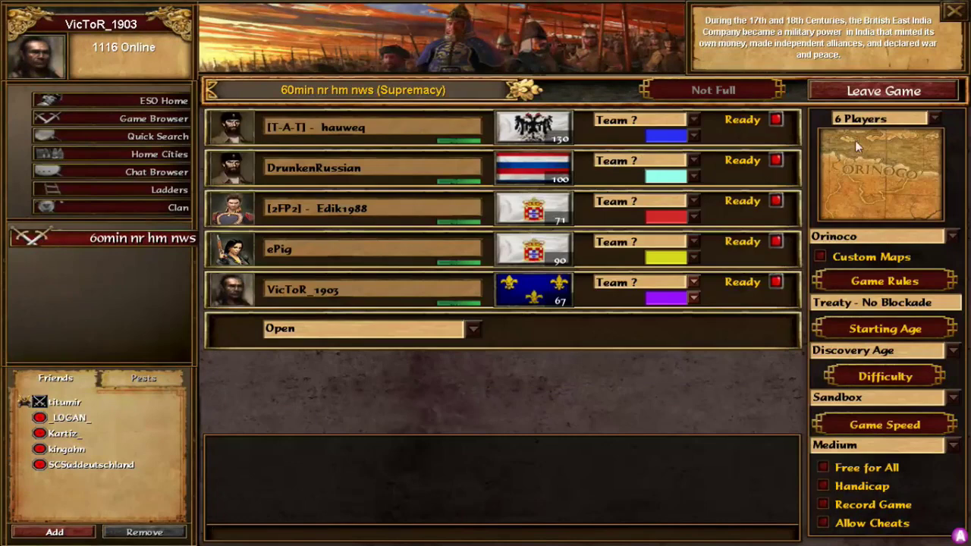
pyautogui.click(850, 95)
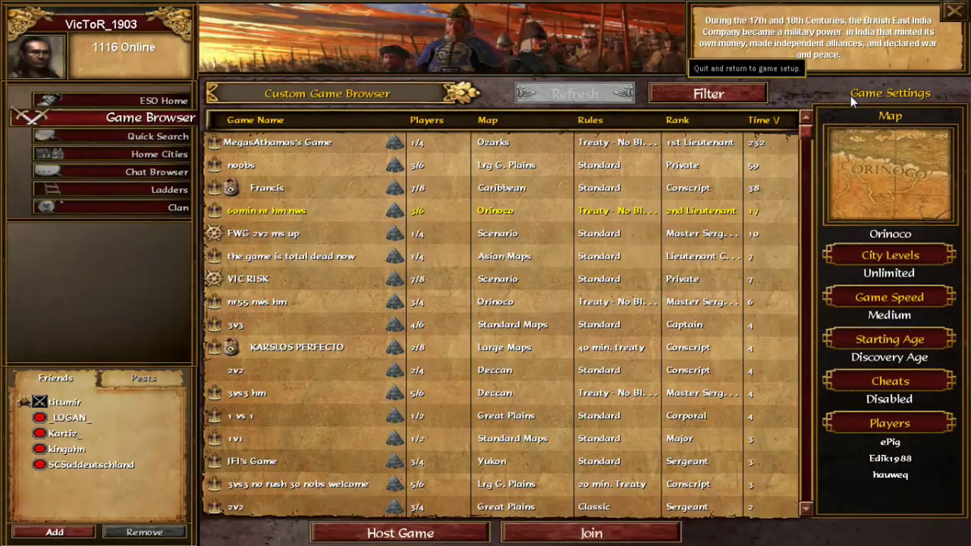